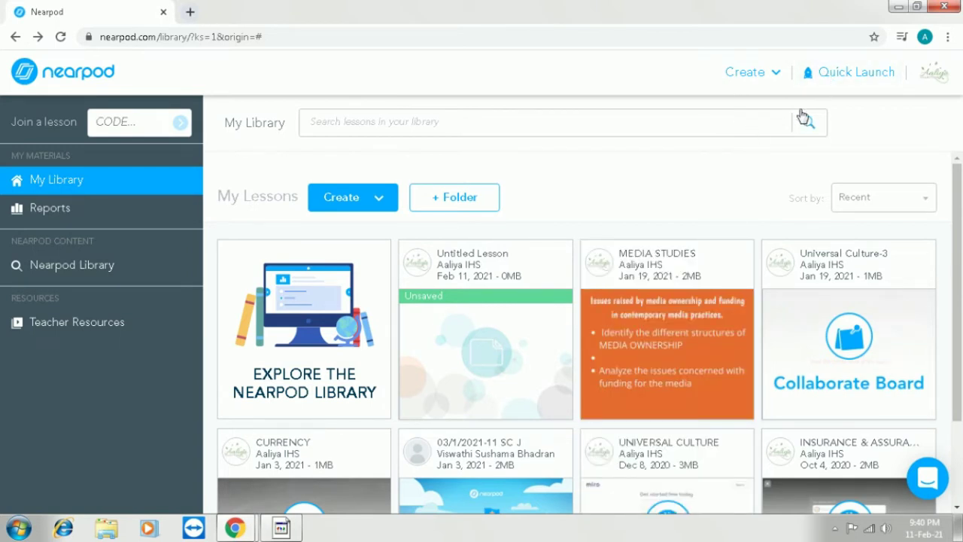
Browse the Quick Launch activities, then open Create to see the content types
left_click(835, 73)
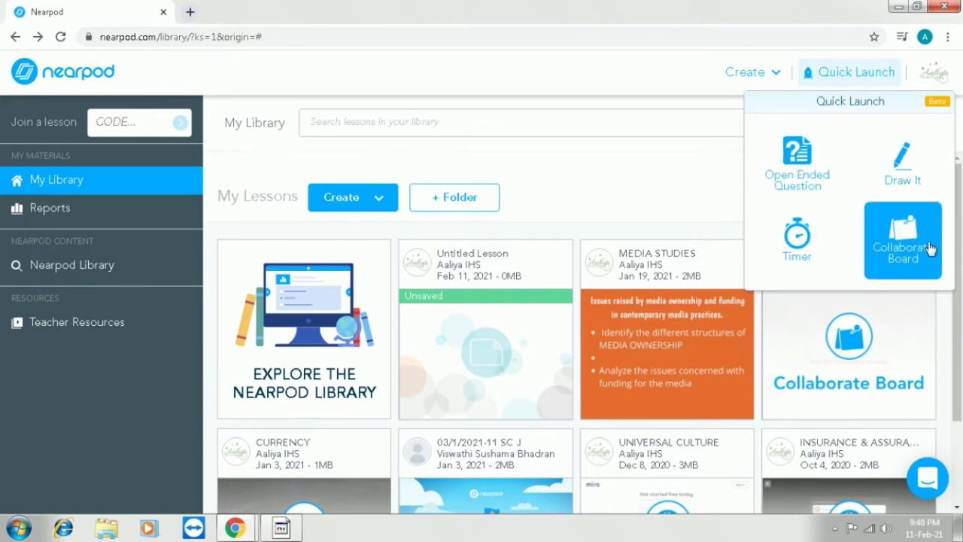
left_click(344, 200)
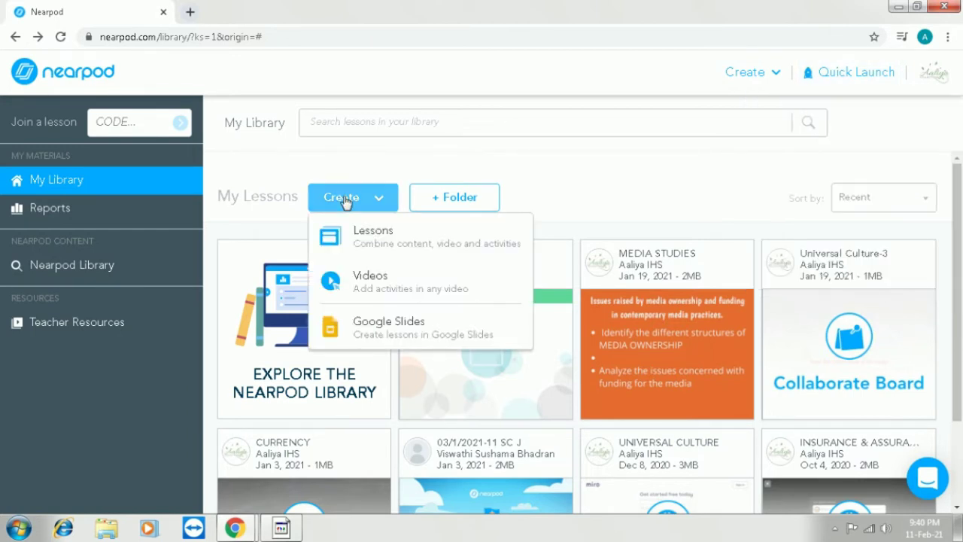
Start Untitled Lesson (1) and open the Add Slide picker for its first slide
left_click(346, 239)
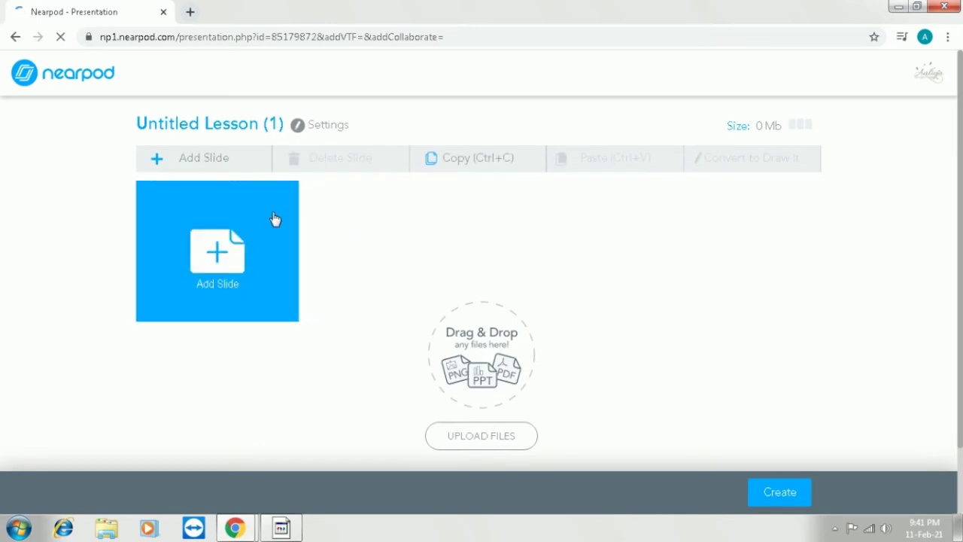
left_click(207, 267)
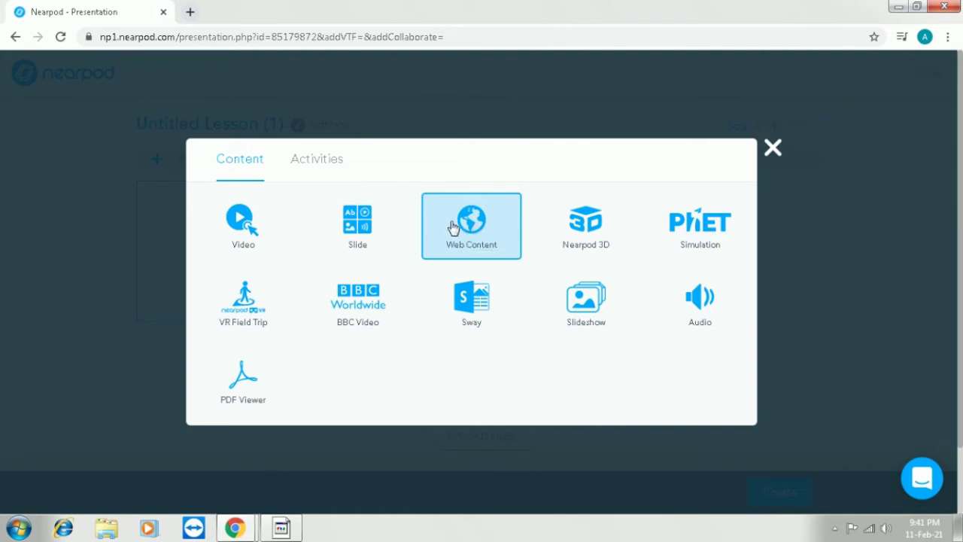
Start a plain slide, close its video upload, and cancel the slide without saving
left_click(376, 236)
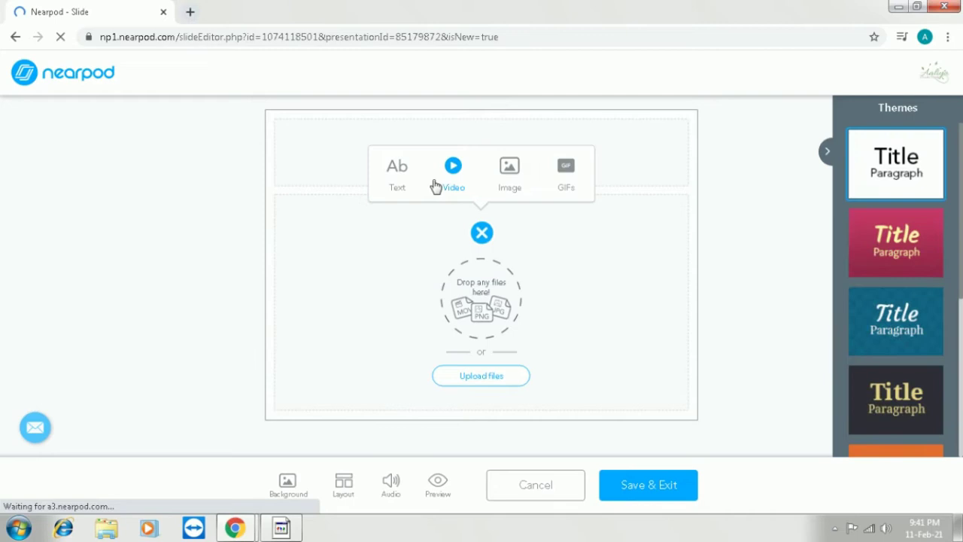
left_click(454, 169)
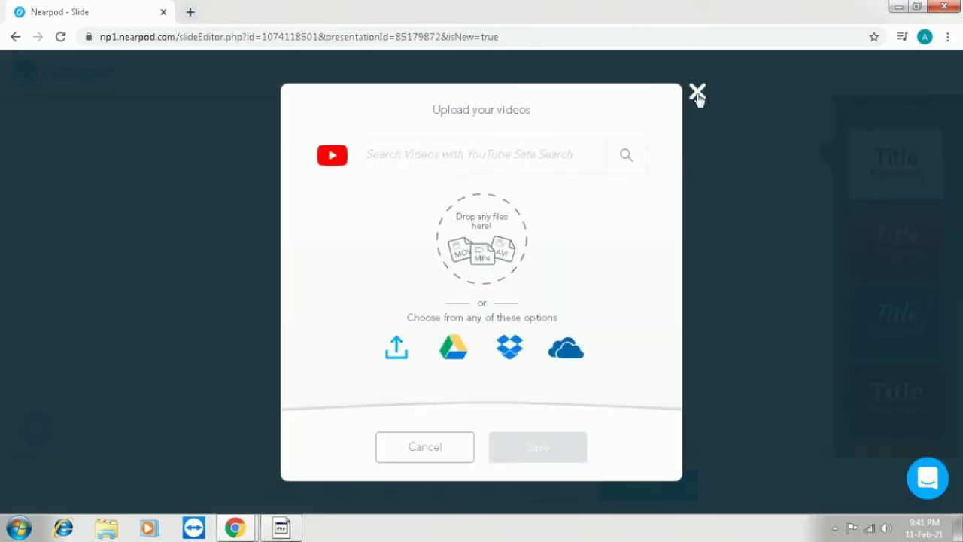
left_click(696, 92)
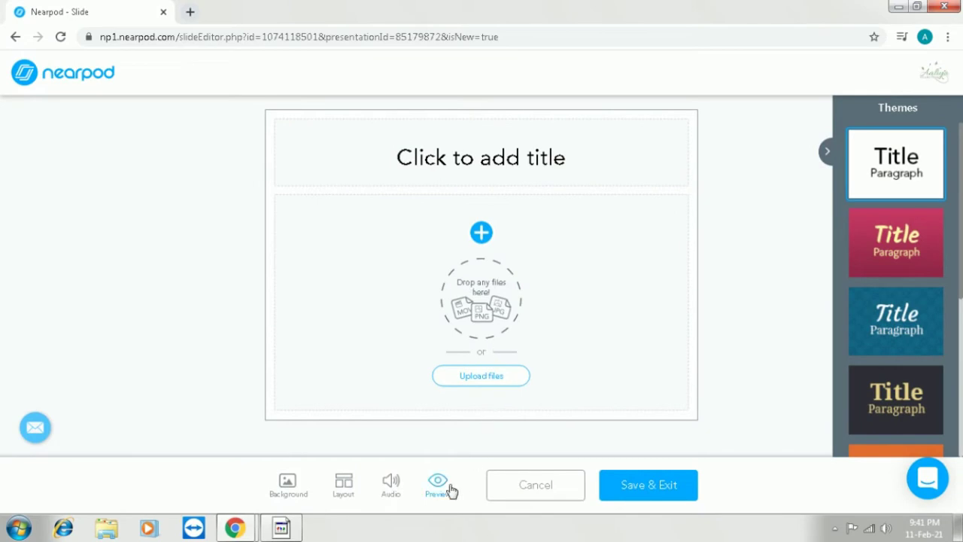
left_click(559, 497)
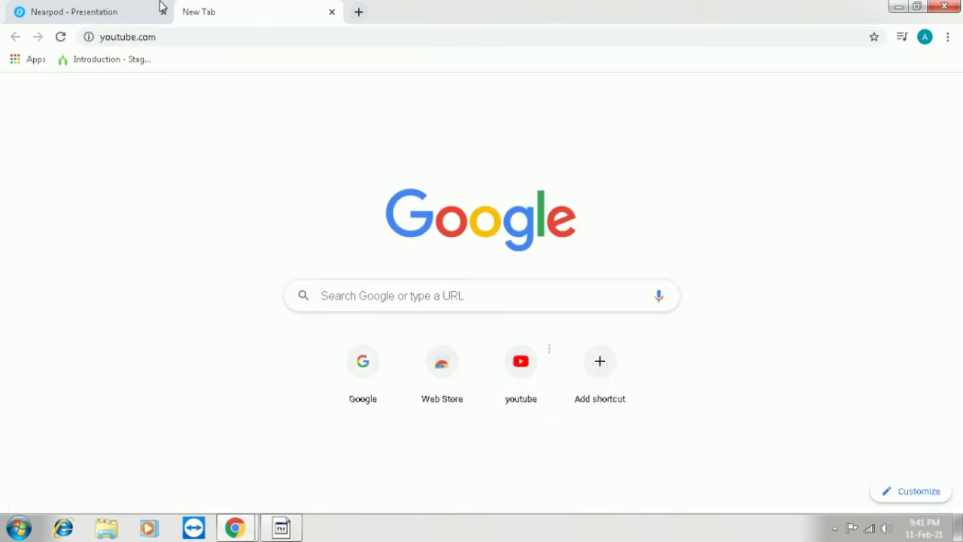
Paste the Culture, Multiculturalism and Pluralism YouTube link into the Web Content URL field
left_click(158, 8)
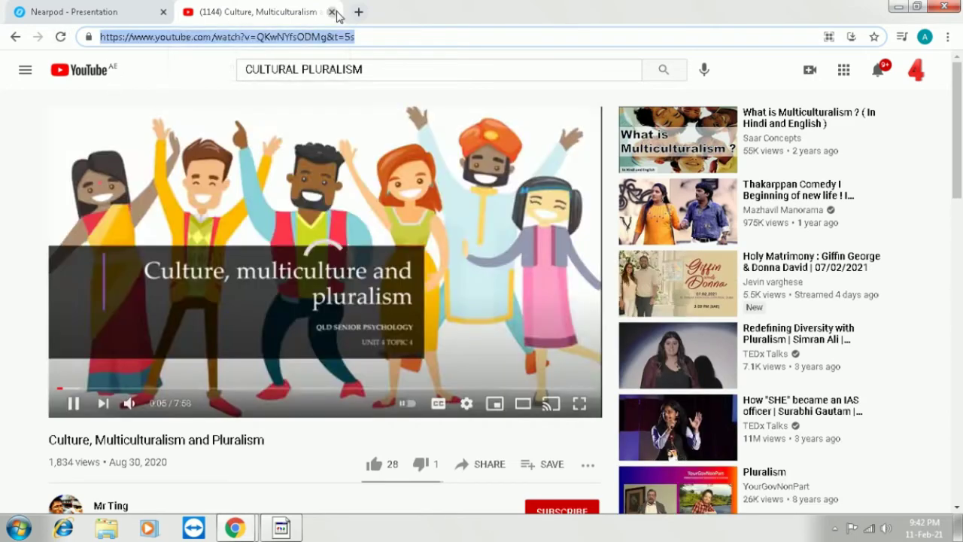
left_click(332, 12)
left_click(302, 225)
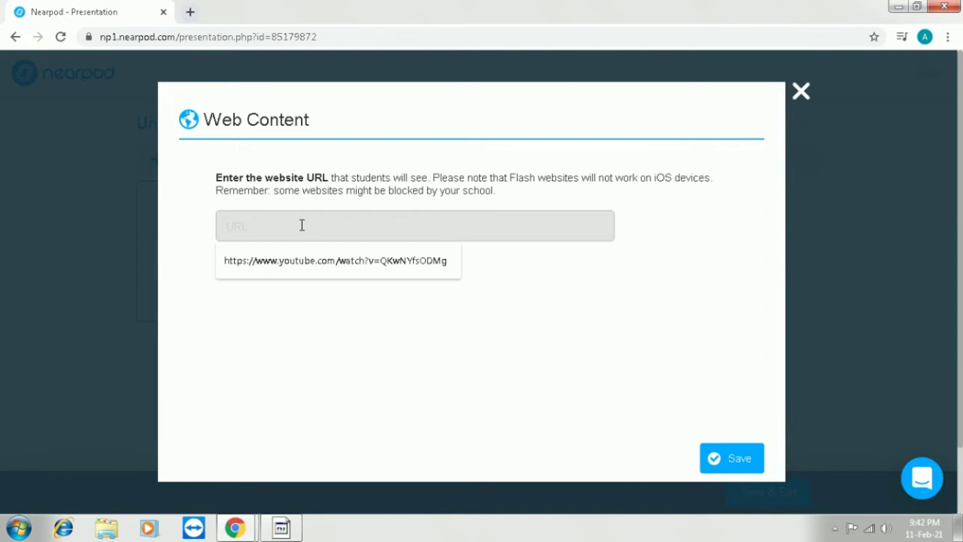
type("https://www.youtube.com/watch?v=QKwNYfsODMg&t=5s")
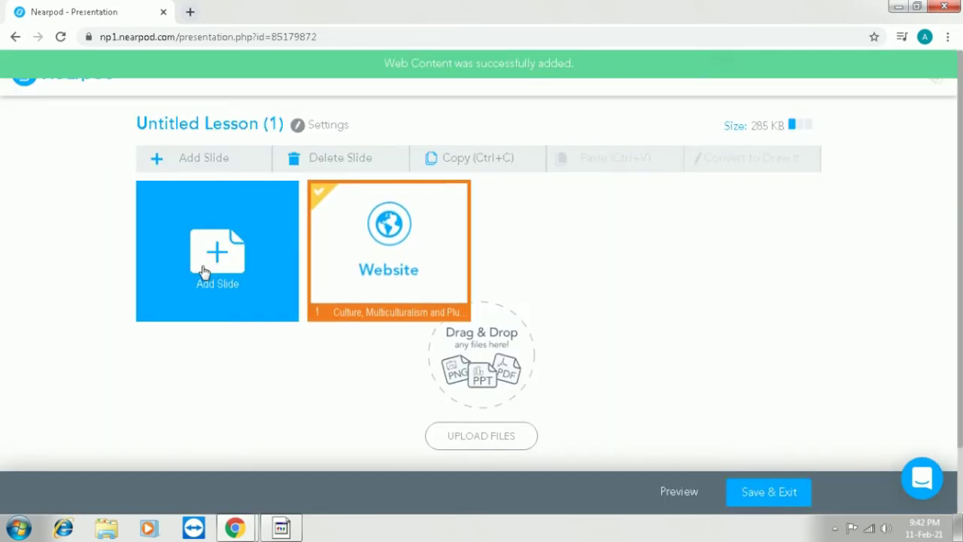
Start a second Web Content slide, type and erase site names, then discard it
left_click(203, 274)
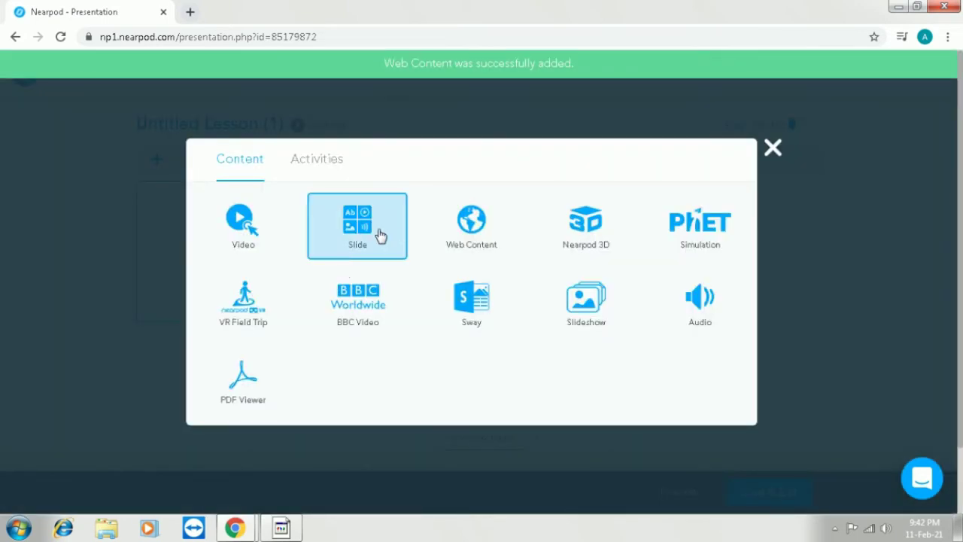
left_click(436, 249)
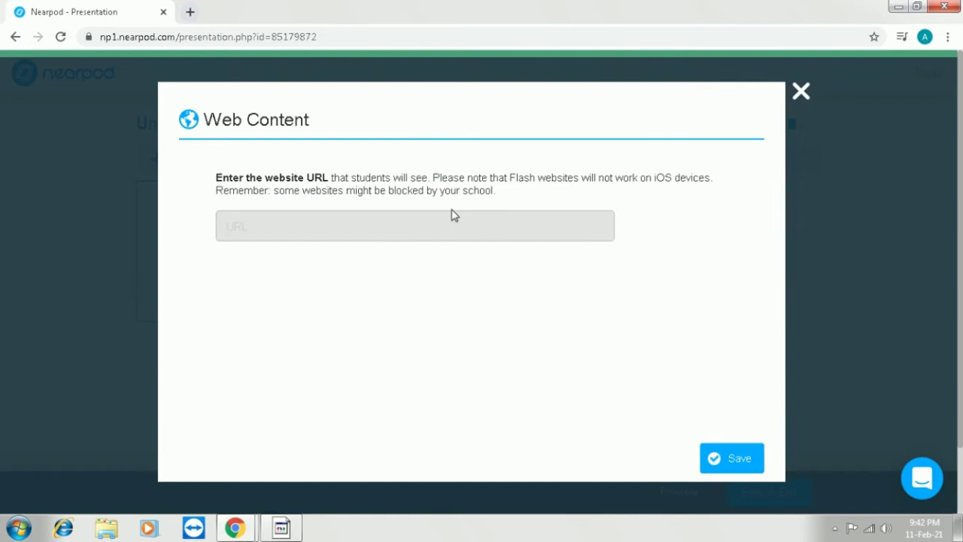
left_click(430, 229)
type("WA")
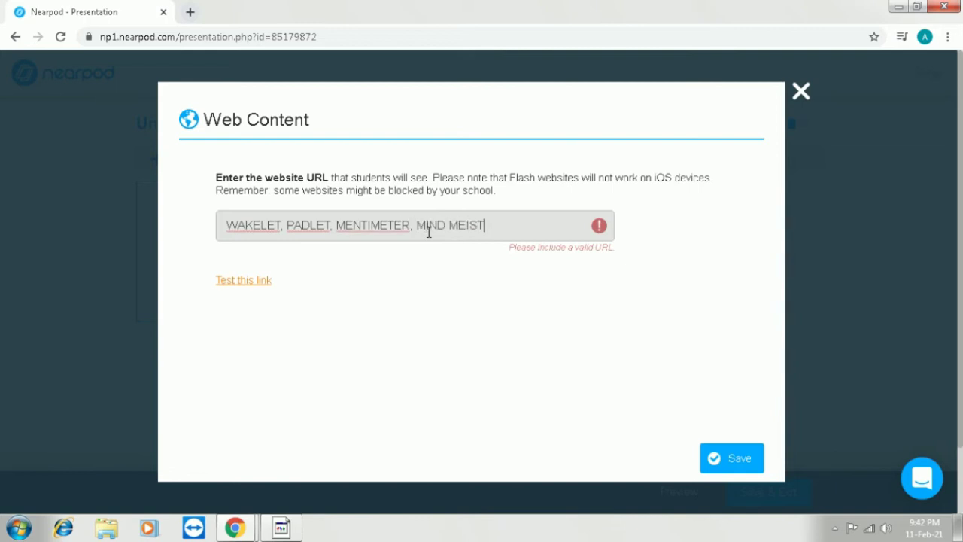
key("BackSpace")
key("BackSpace")
key("BackSpace")
key("BackSpace")
key("BackSpace")
key("BackSpace")
key("BackSpace")
key("BackSpace")
key("BackSpace")
key("BackSpace")
key("BackSpace")
key("BackSpace")
key("BackSpace")
key("BackSpace")
key("BackSpace")
key("BackSpace")
key("BackSpace")
key("BackSpace")
key("BackSpace")
key("BackSpace")
key("BackSpace")
key("BackSpace")
key("BackSpace")
key("BackSpace")
key("BackSpace")
key("BackSpace")
key("BackSpace")
key("BackSpace")
key("BackSpace")
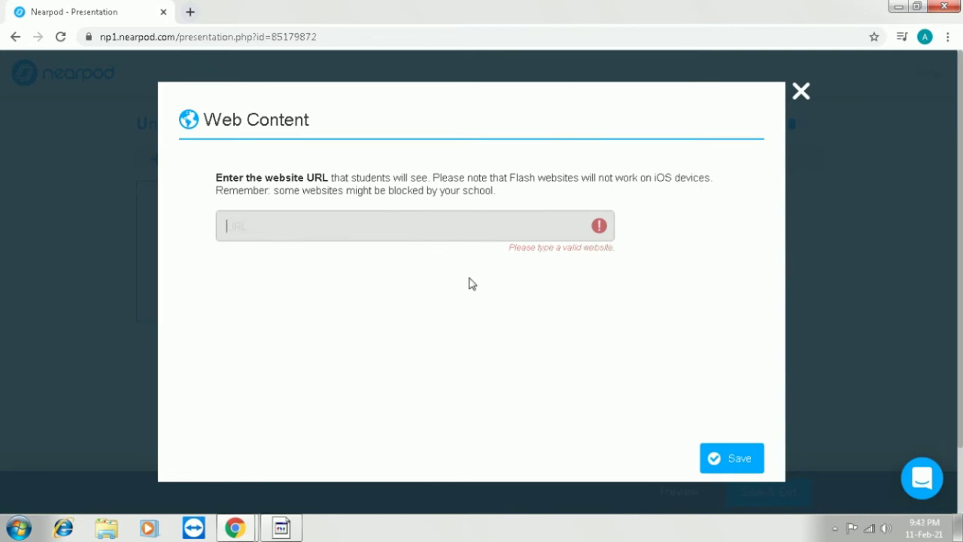
left_click(801, 92)
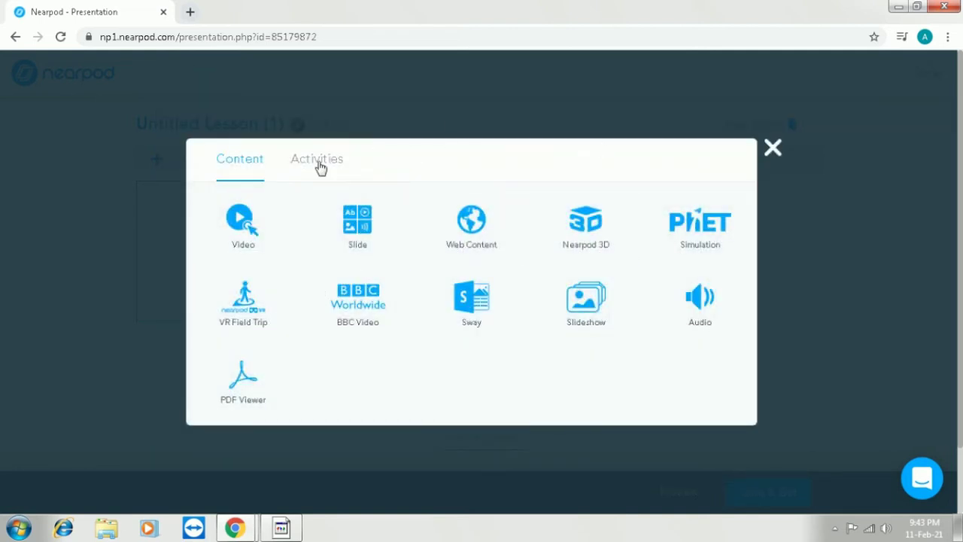
Pick the Flipgrid tile from the Activities tab of the slide picker
left_click(318, 162)
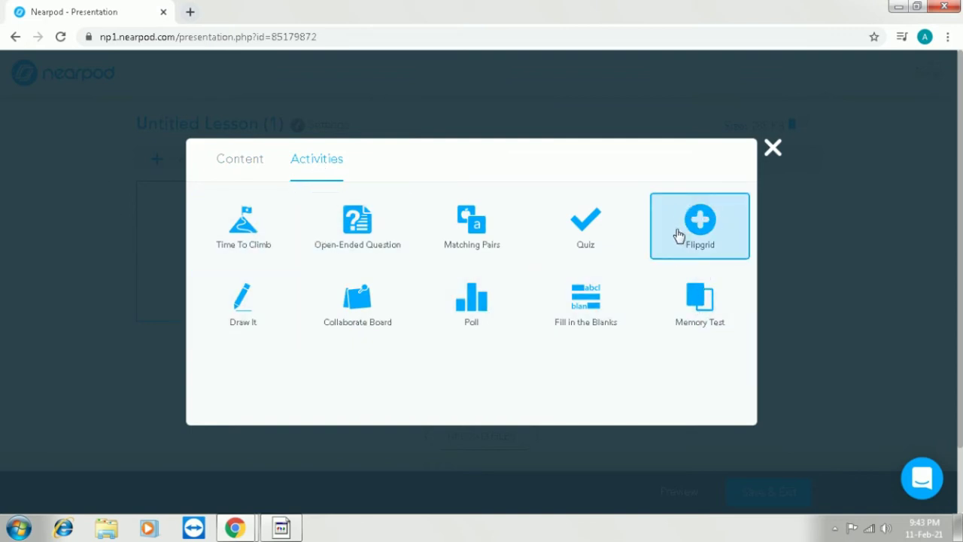
left_click(705, 225)
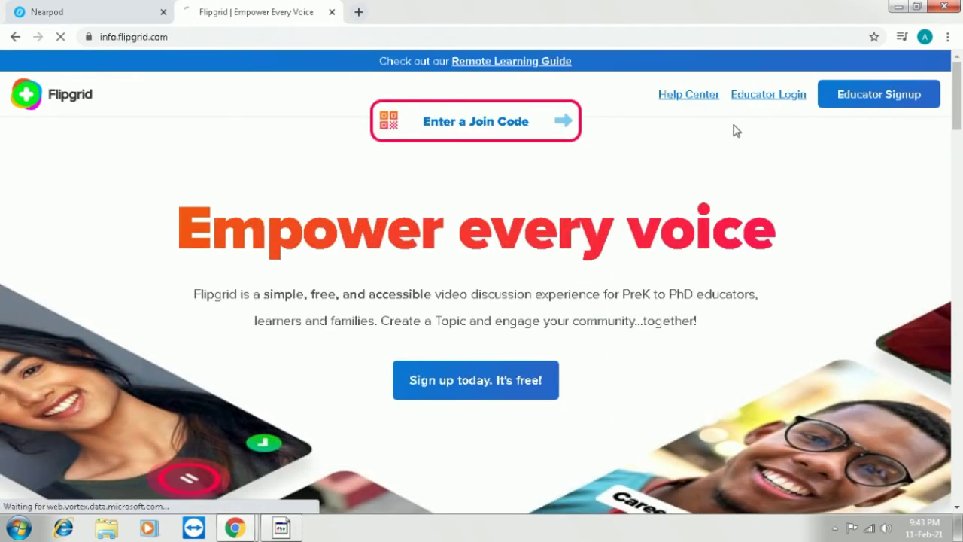
Sign in to Flipgrid as an educator and look over the groups
left_click(768, 95)
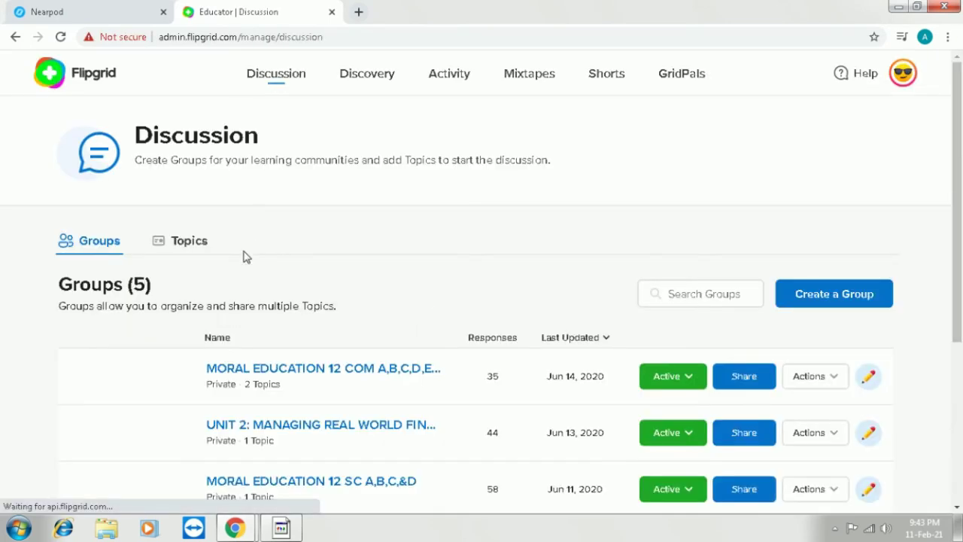
scroll(393, 348, "down", 4)
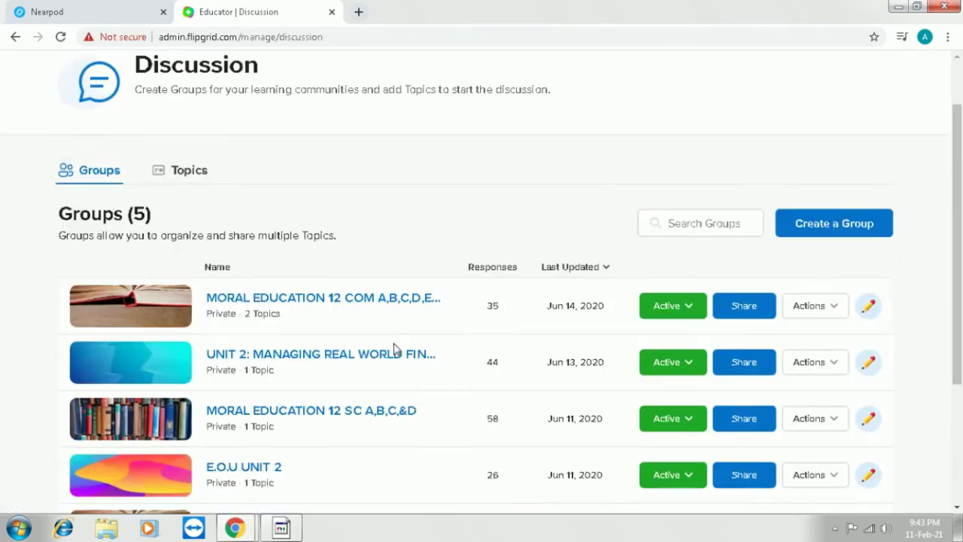
scroll(342, 349, "up", 2)
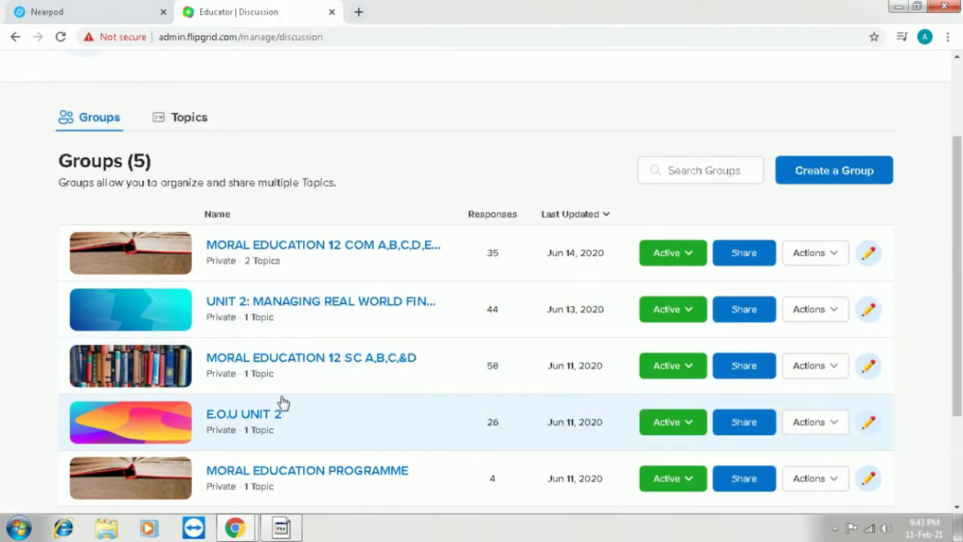
Open the E.O.U UNIT 2 group and select its full https web address
left_click(272, 425)
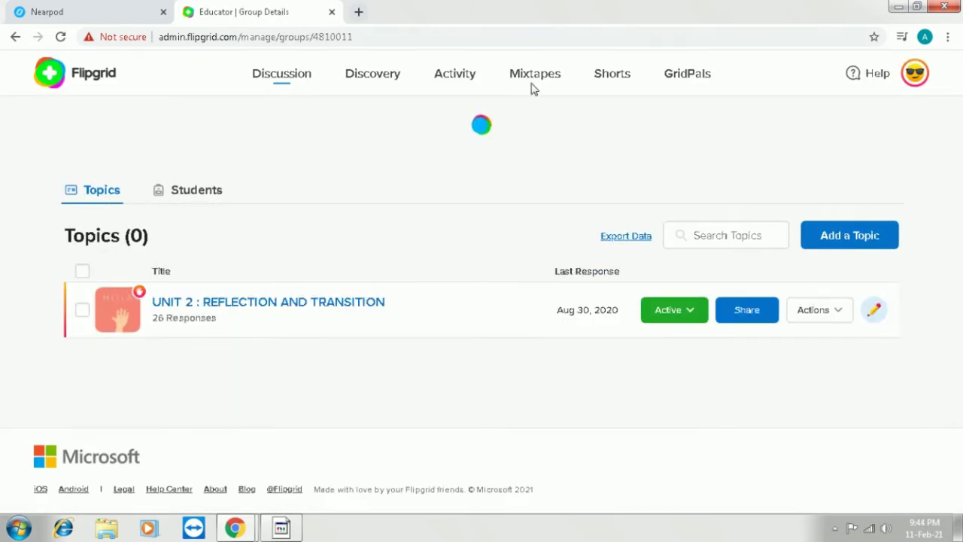
left_click(398, 39)
key("ctrl+c")
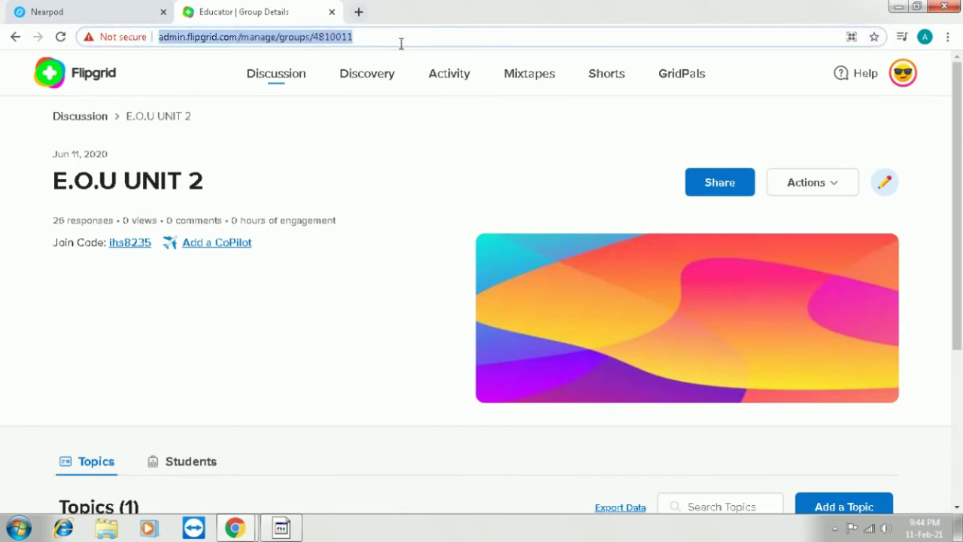
left_click(445, 40)
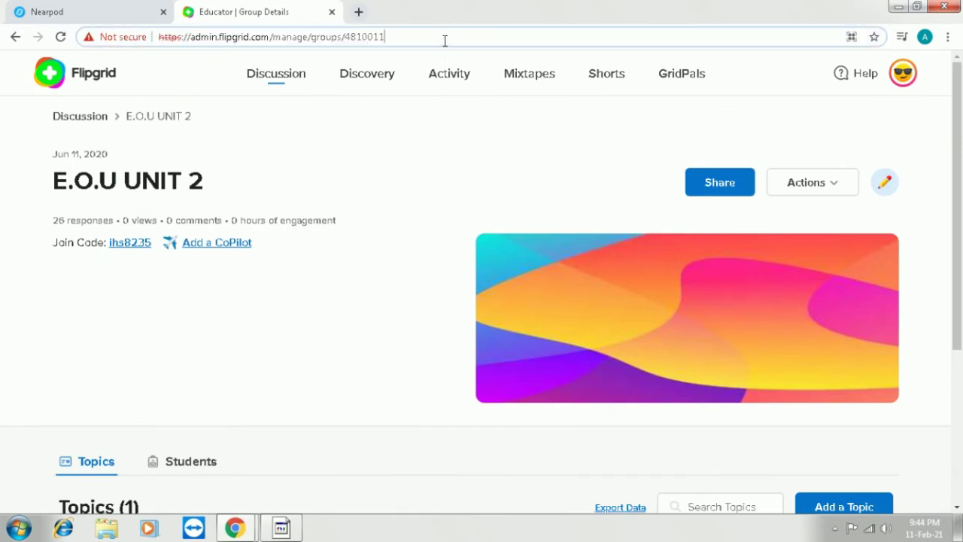
left_click_drag(465, 40, 167, 37)
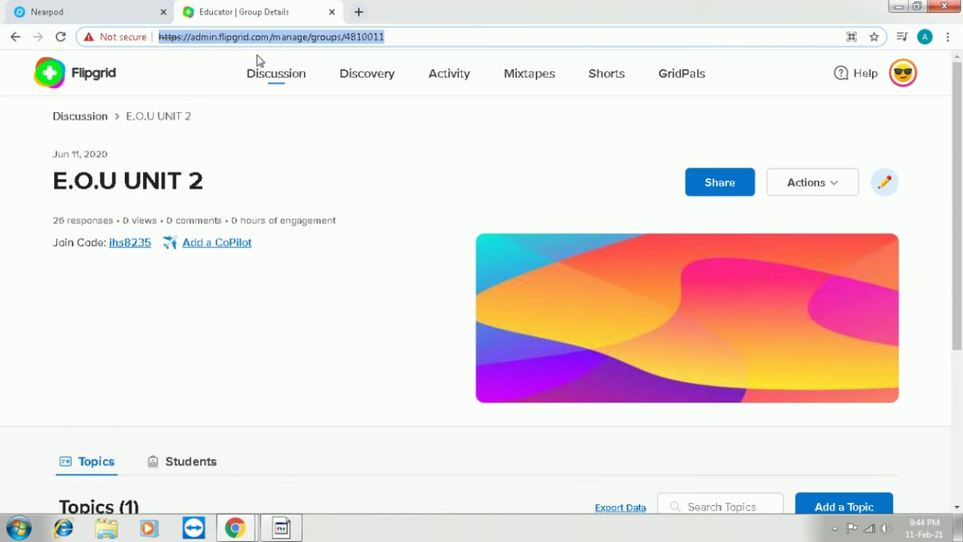
Paste the E.O.U UNIT 2 group address into Nearpod's Flipgrid Topic URL field
left_click(88, 9)
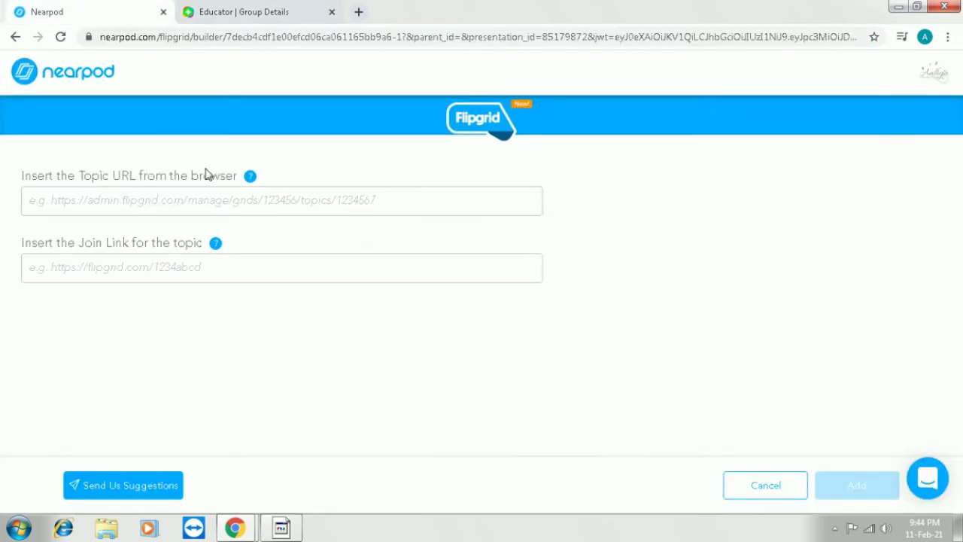
left_click(209, 215)
key("ctrl+v")
Copy the group's join link from Share, paste it as the Join Link, and add the slide
left_click(209, 13)
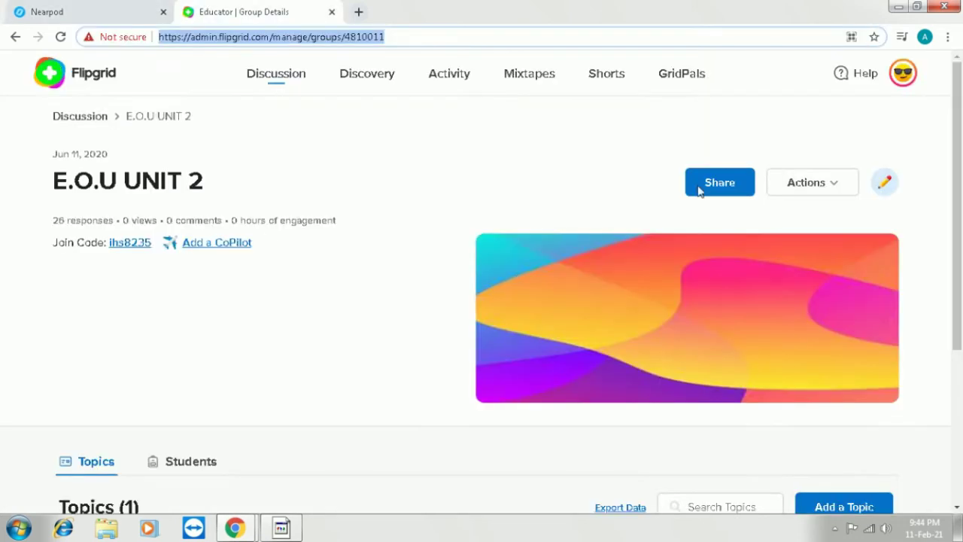
left_click(713, 185)
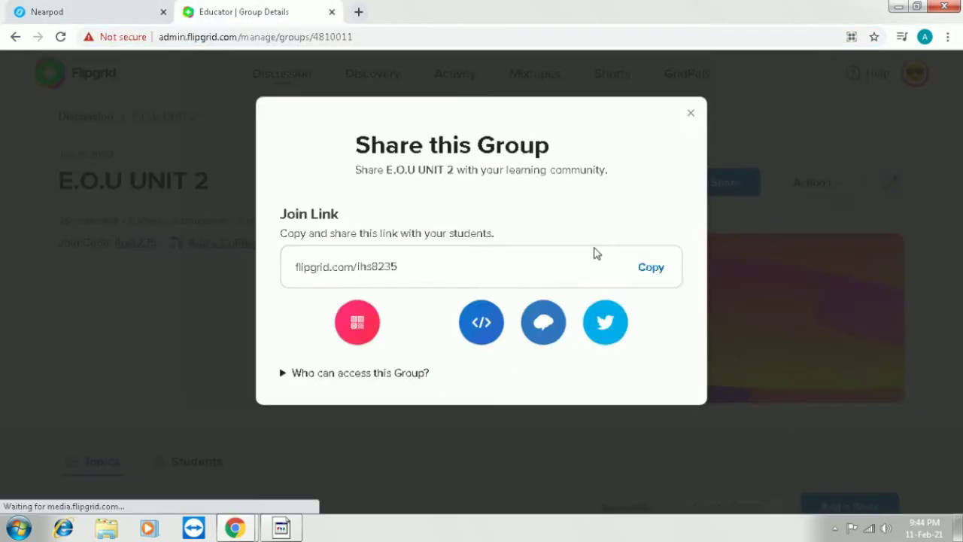
left_click(652, 268)
key("ctrl+shift+Tab")
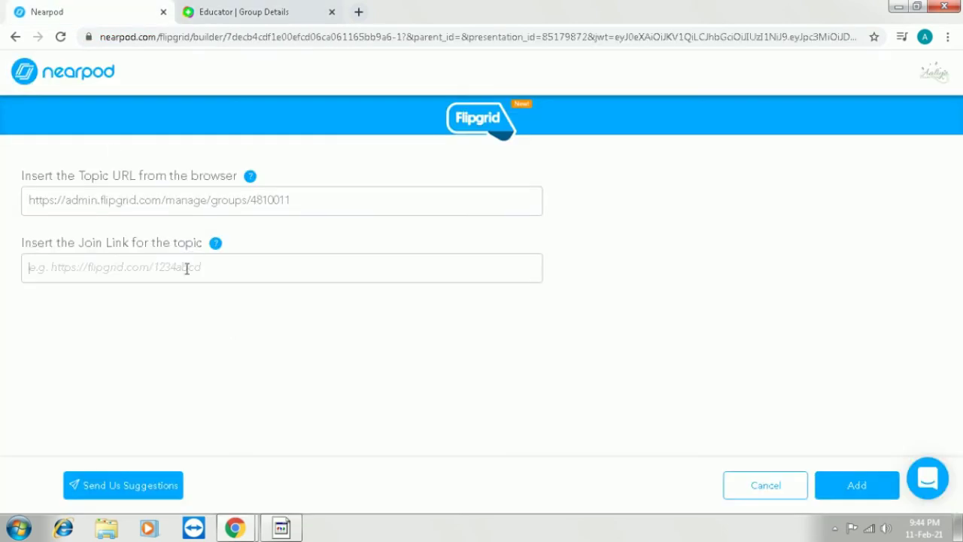
key("ctrl+v")
left_click(838, 493)
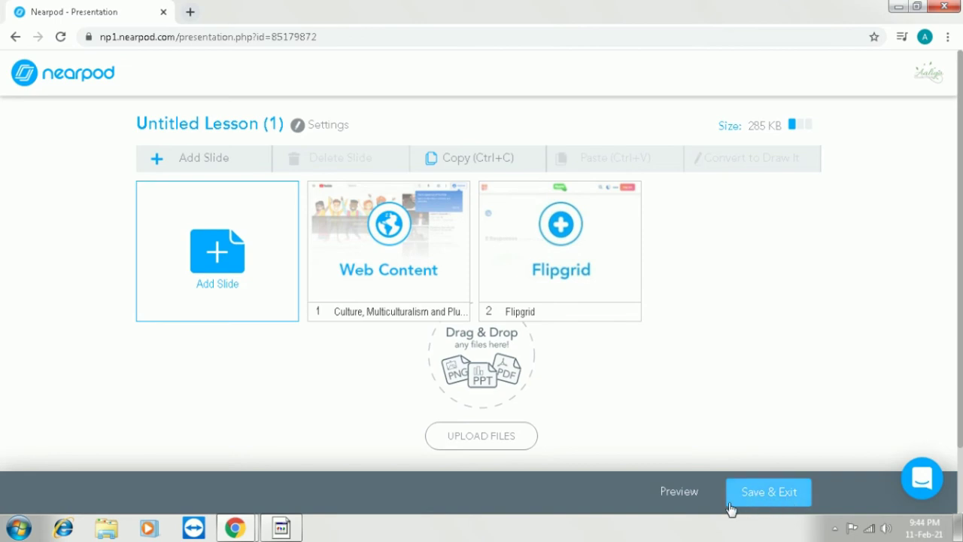
Enter CULTURE as the lesson title, choose 12th grade, and save the lesson details
left_click(775, 500)
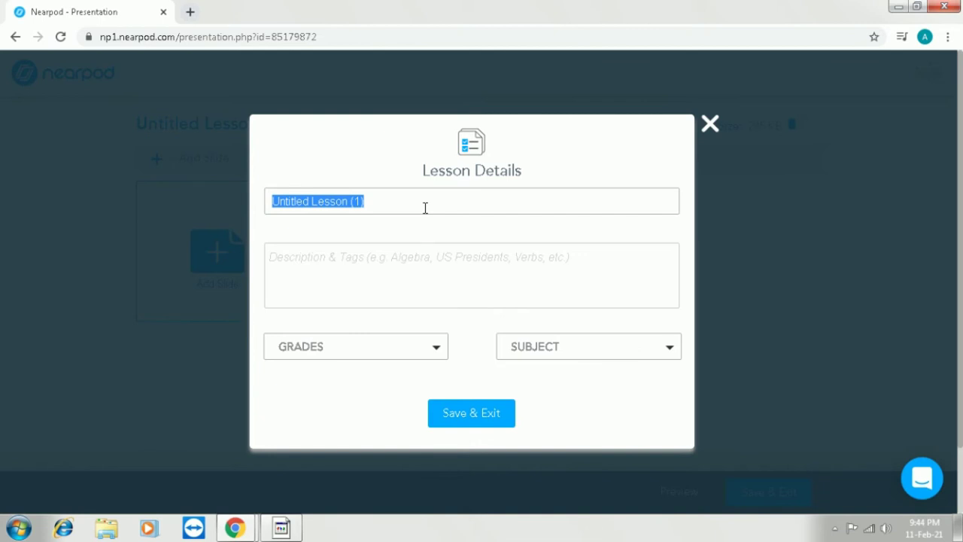
type("CULTURE")
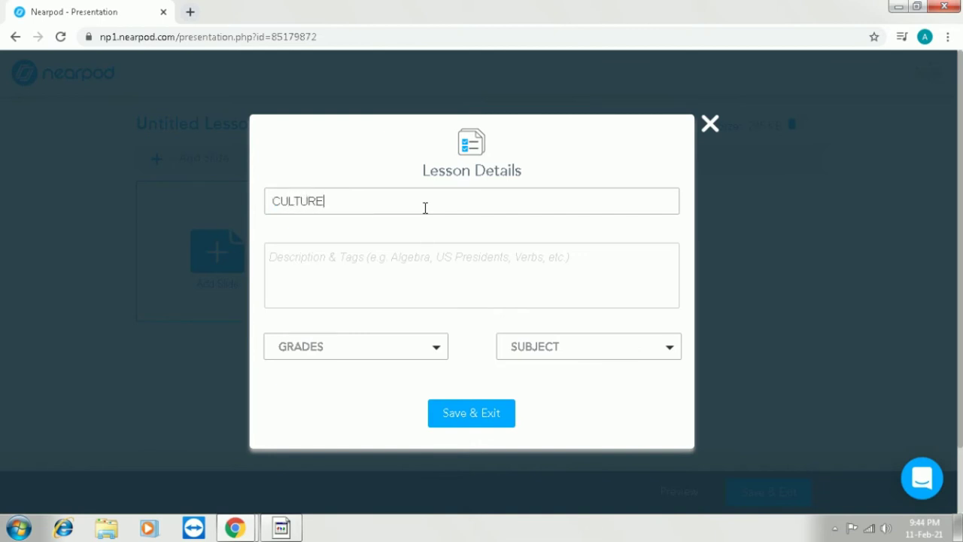
left_click(428, 355)
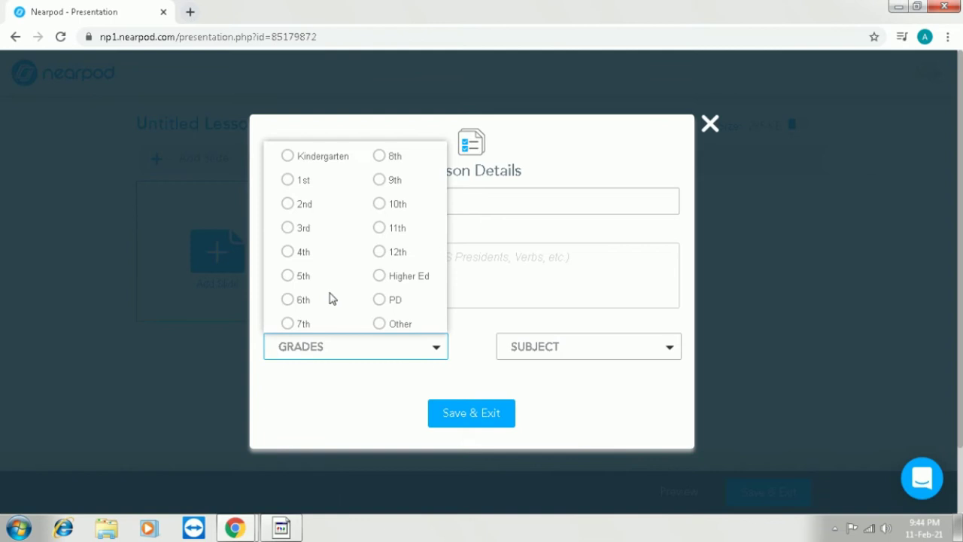
left_click(380, 252)
left_click(474, 444)
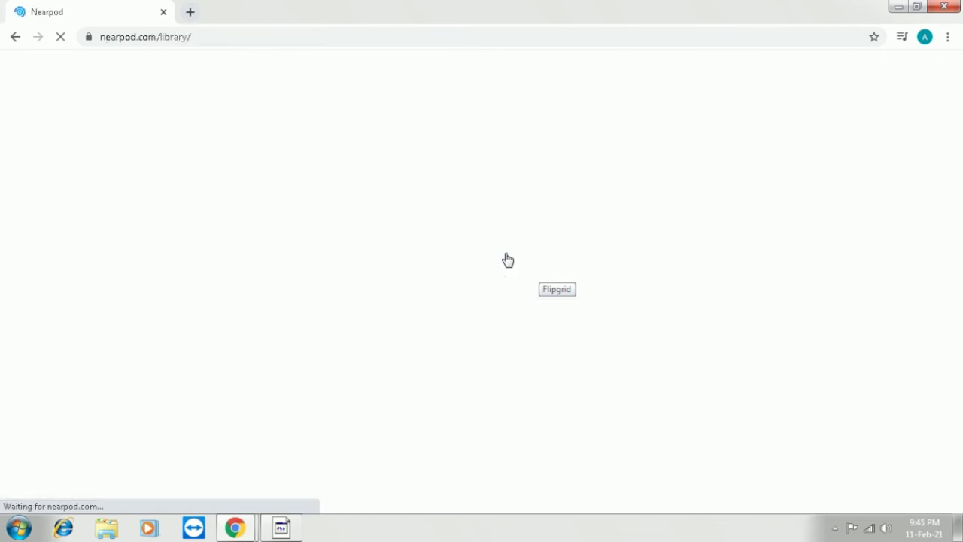
Launch the CULTURE lesson card from My Library as a Student-Paced session
mouse_move(476, 328)
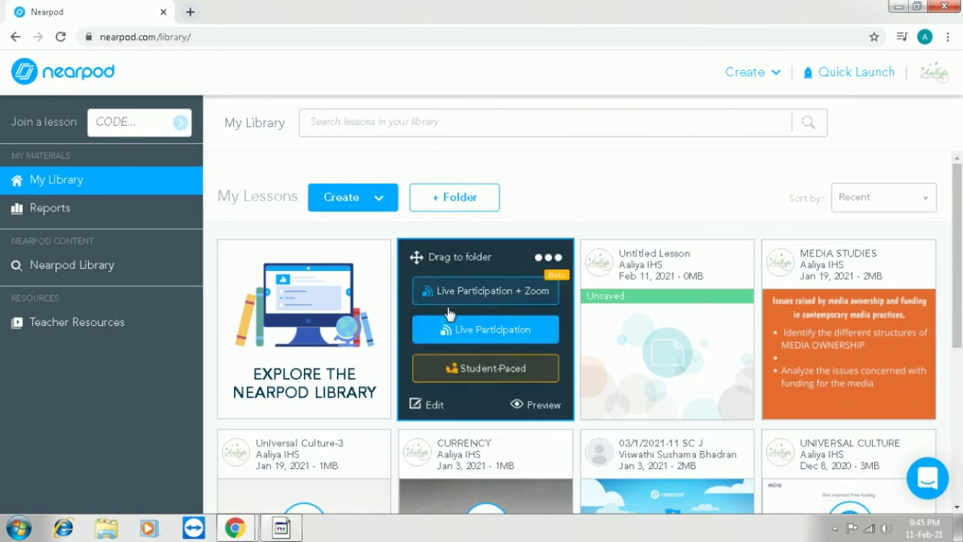
left_click(481, 369)
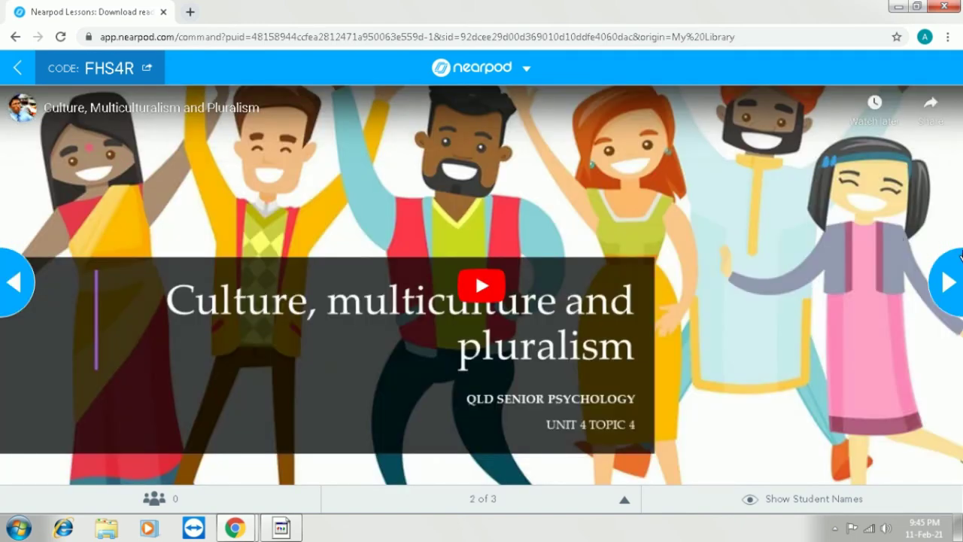
Advance to slide 3, open the E.O.U UNIT 2 group, and open its join page via code ihs8235
left_click(950, 283)
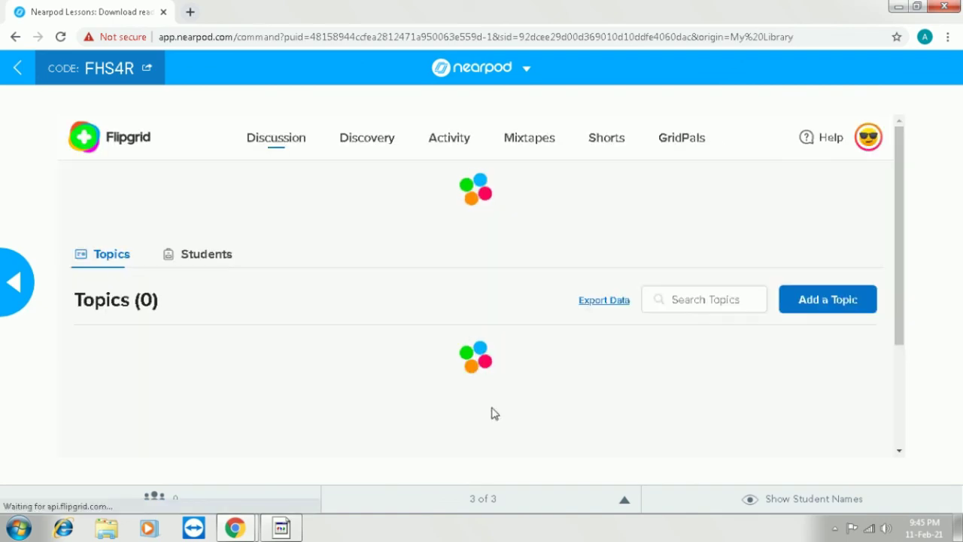
left_click(729, 354)
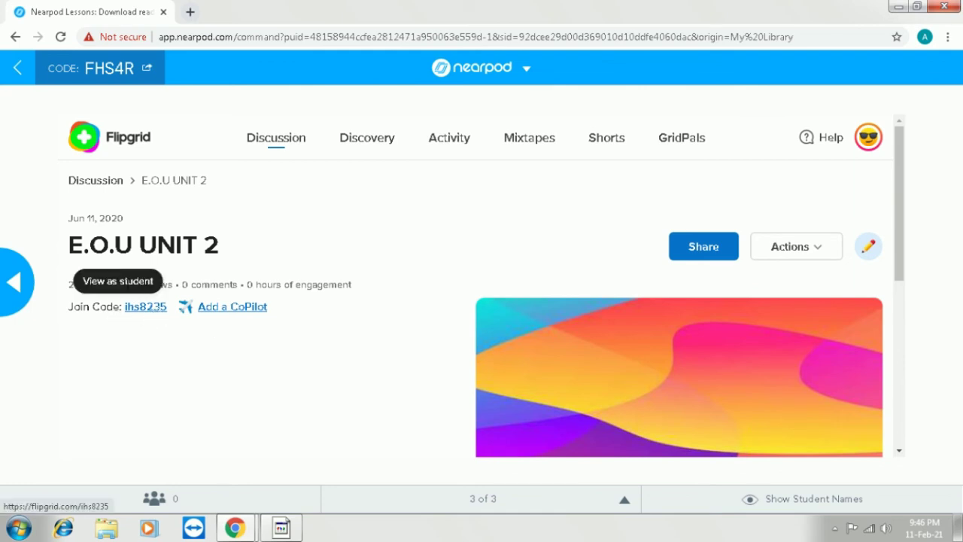
left_click(153, 309)
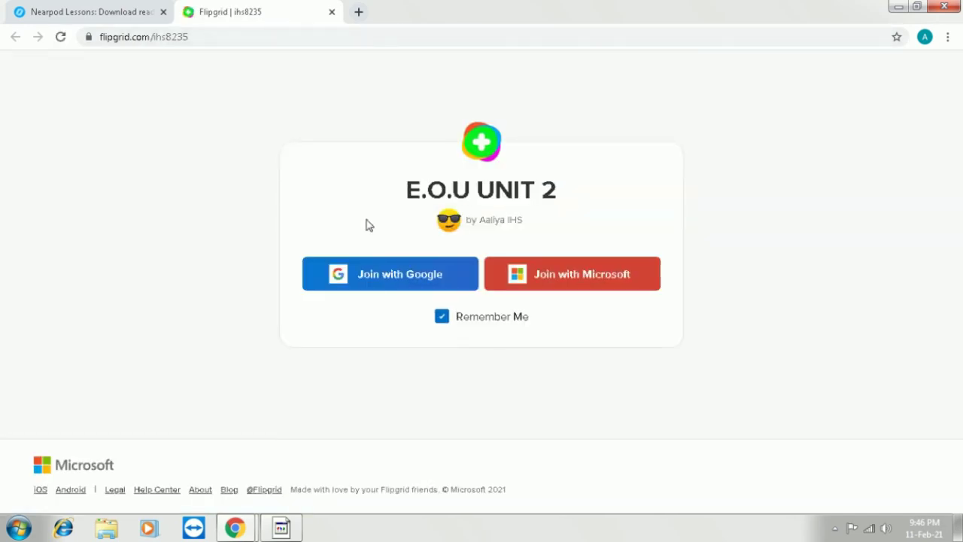
Sign in with a Microsoft account and browse the 'Unit 2: Reflection and Transition' topic
left_click(597, 278)
left_click(444, 329)
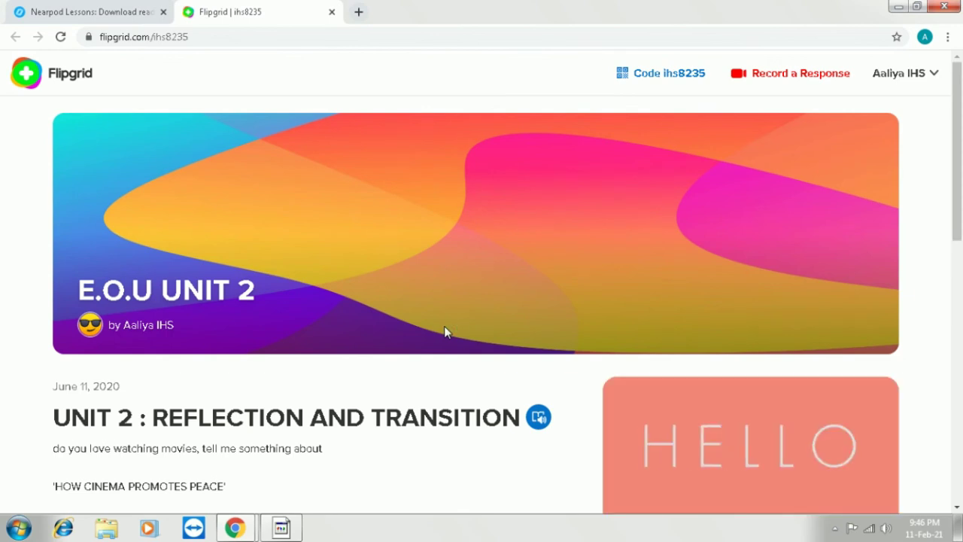
scroll(511, 451, "down", 4)
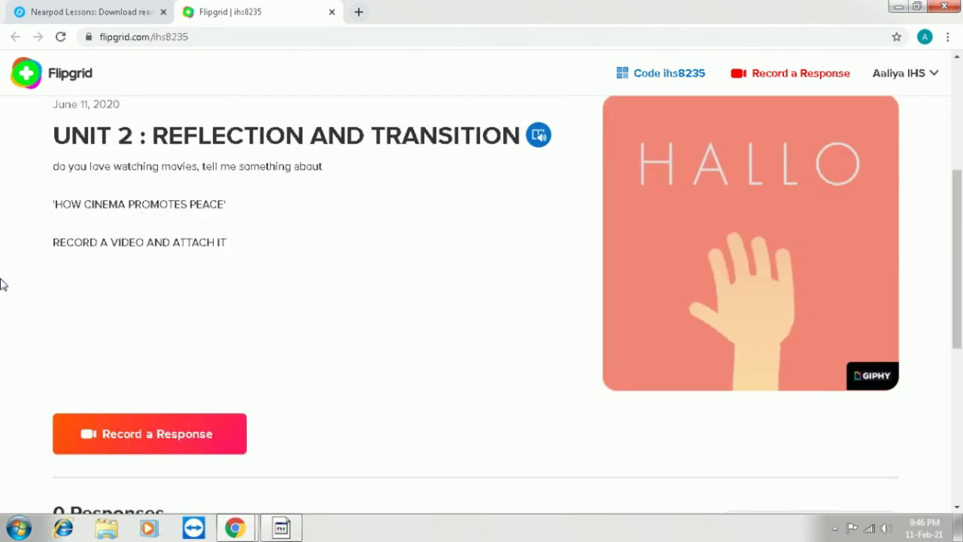
scroll(421, 371, "up", 4)
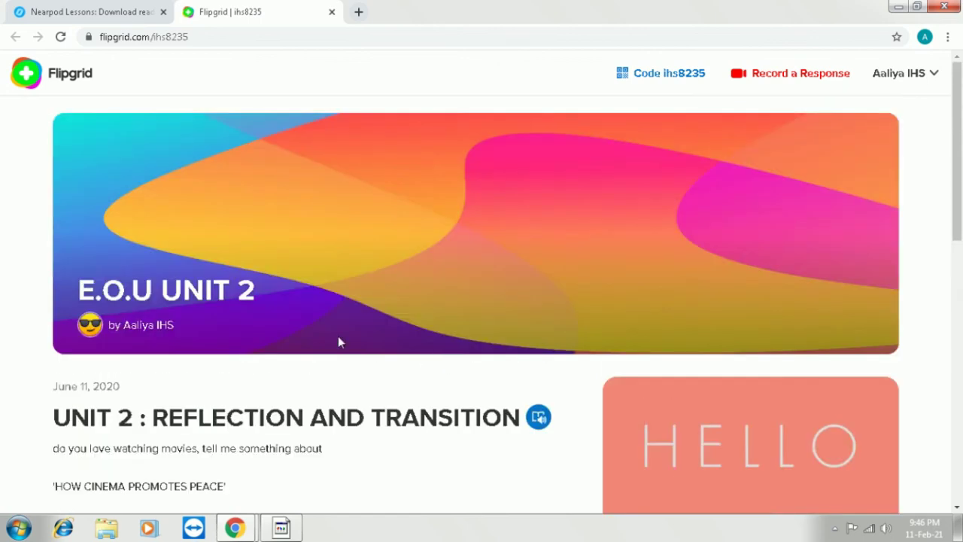
scroll(408, 322, "down", 5)
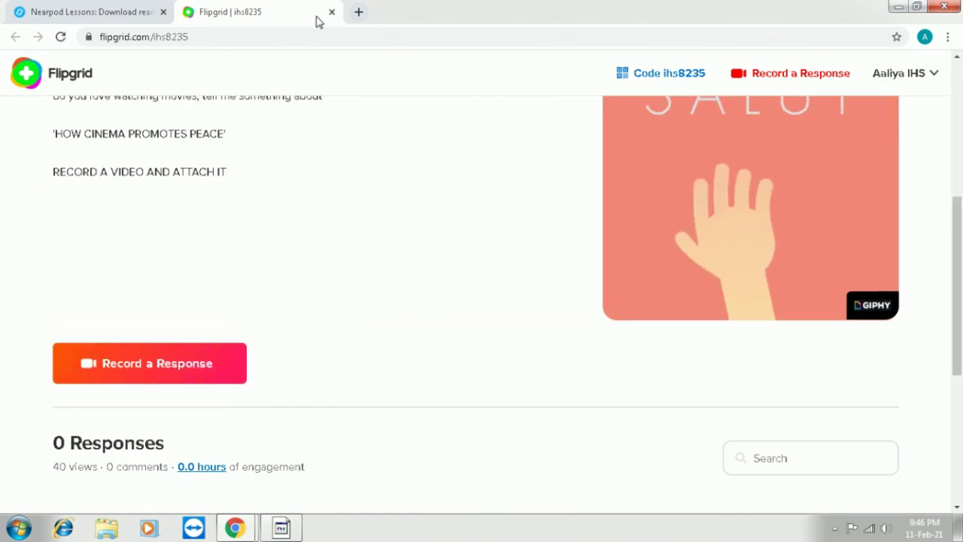